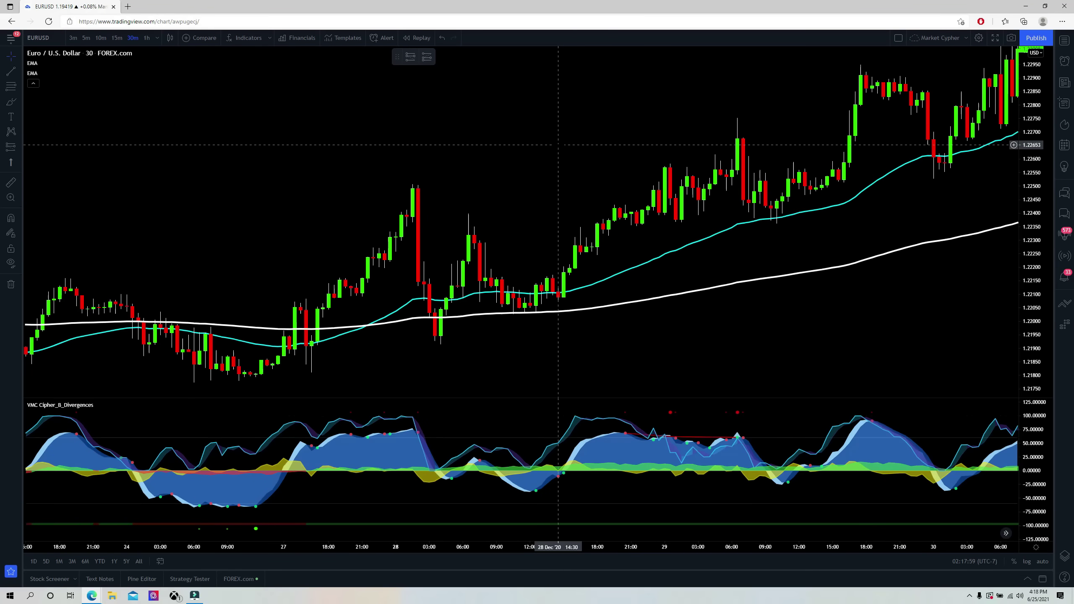
- Search the indicator library for "vumanchu" to look up the VuManChu Cipher B + Divergences indicator, leaving it without adding anything
left_click(241, 38)
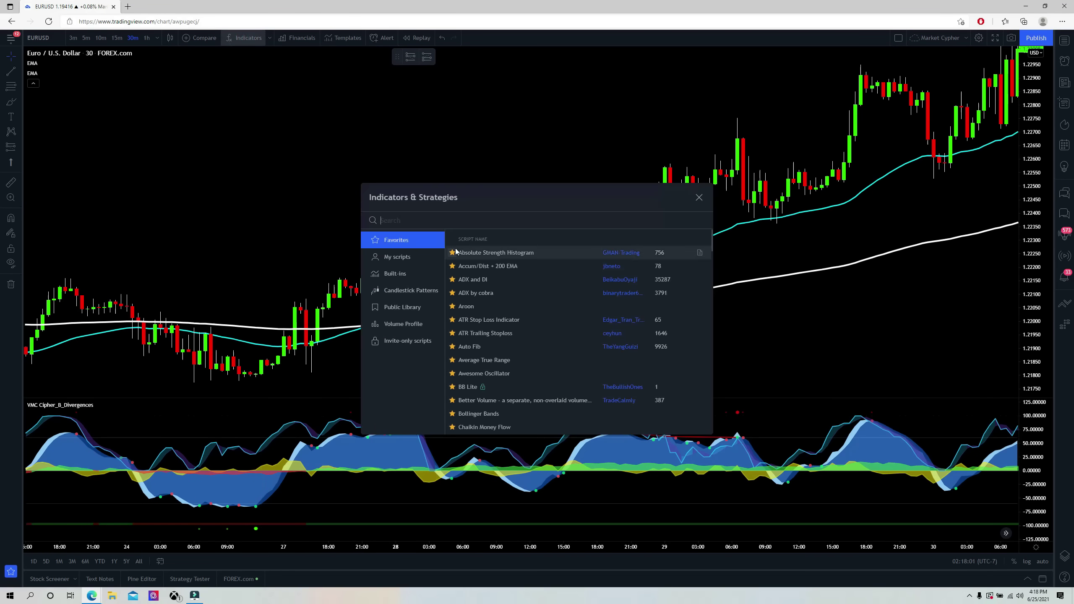
left_click(441, 216)
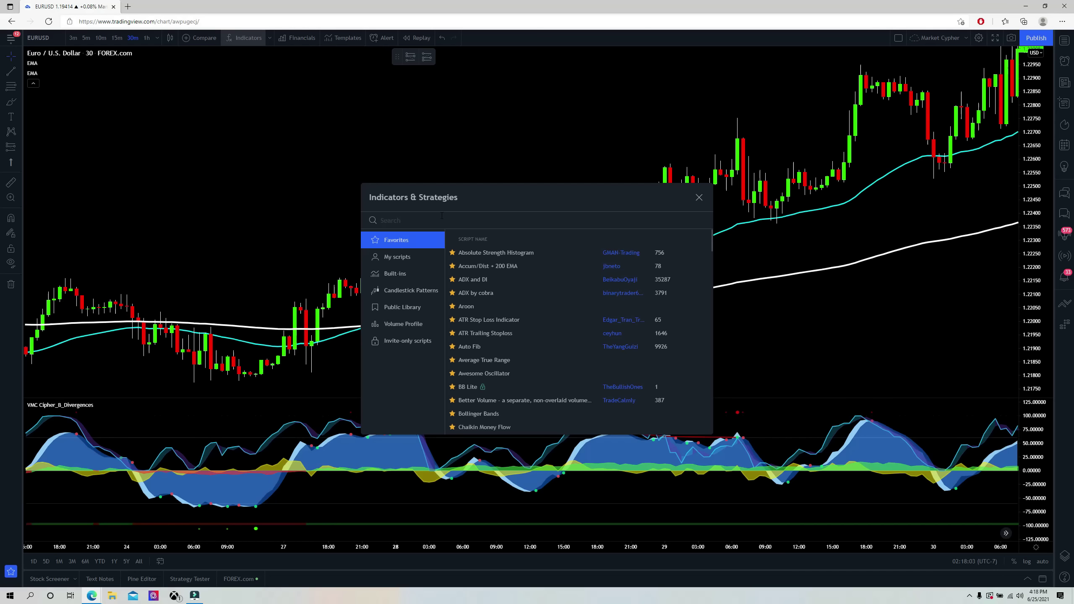
type("vumanchu")
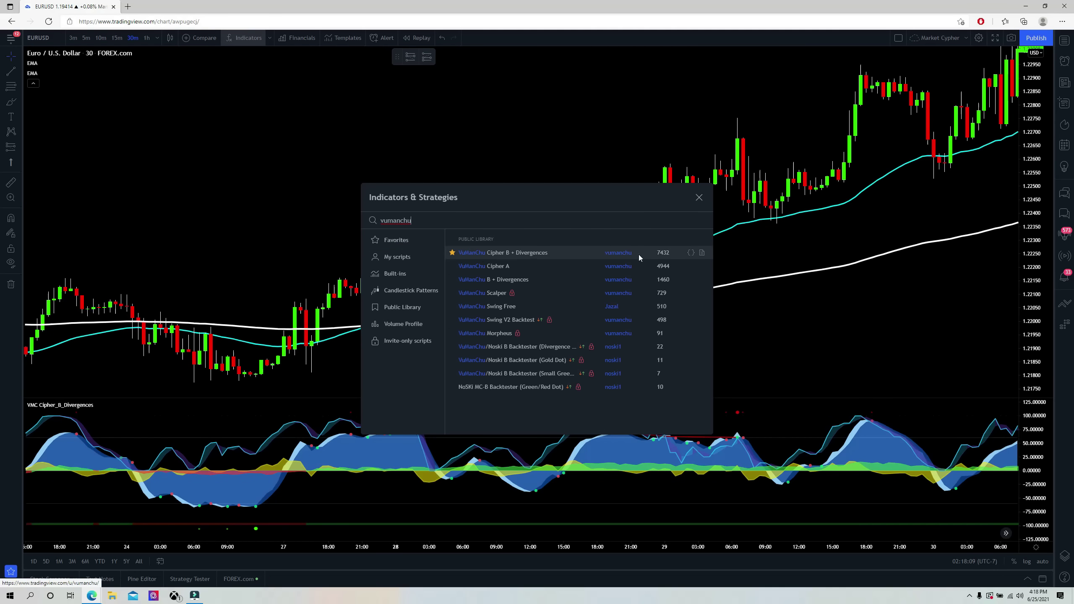
left_click(698, 199)
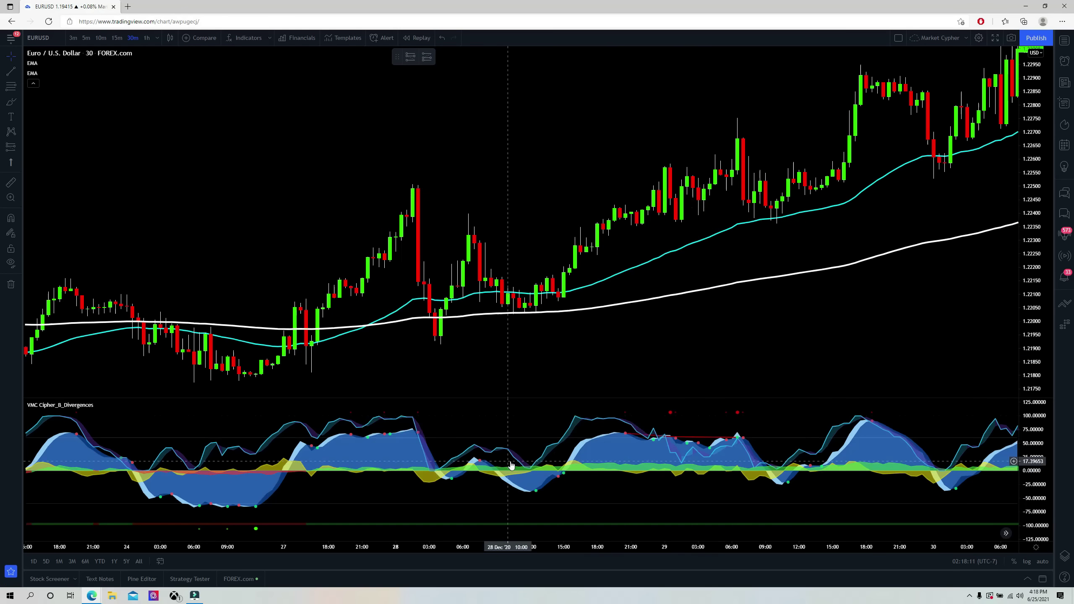
- Turn off Show WT Regular Divergences and Show Stochastic RSI in the inputs of the VMC Cipher_B_Divergences indicator
right_click(625, 437)
left_click(653, 578)
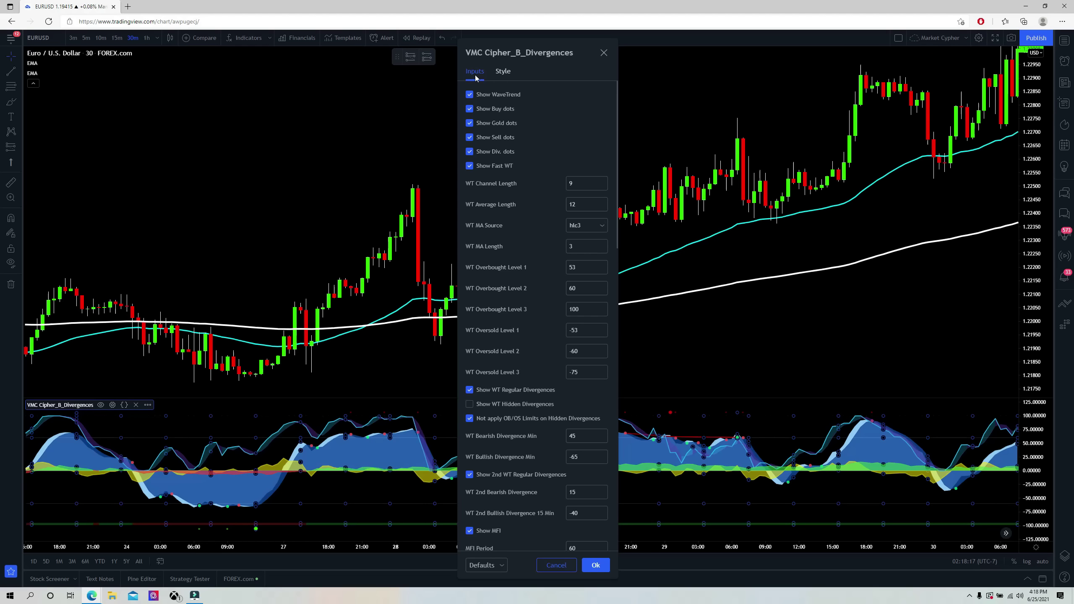
left_click(469, 390)
scroll(537, 289, "down", 8)
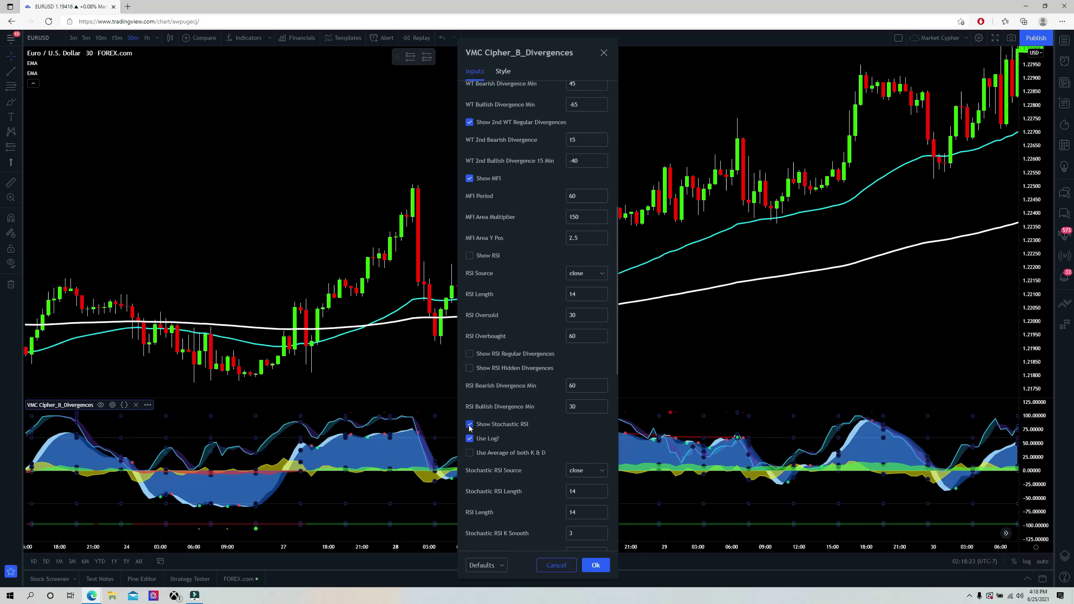
left_click(469, 424)
- Hide the VWAP plot in the VMC Cipher_B_Divergences style settings and apply the indicator changes
left_click(503, 71)
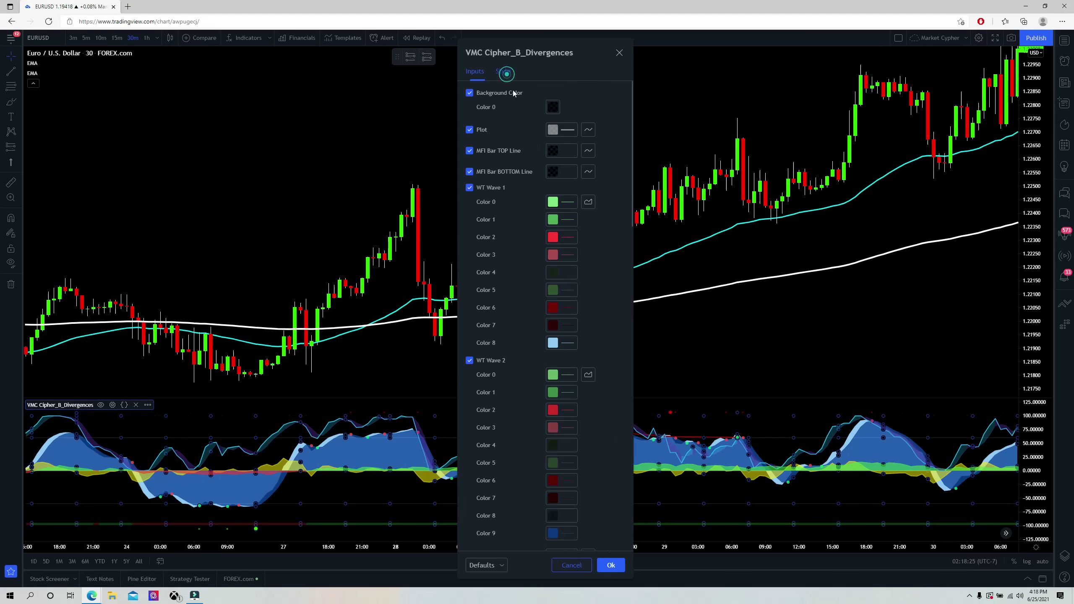
scroll(491, 346, "down", 5)
scroll(492, 346, "down", 3)
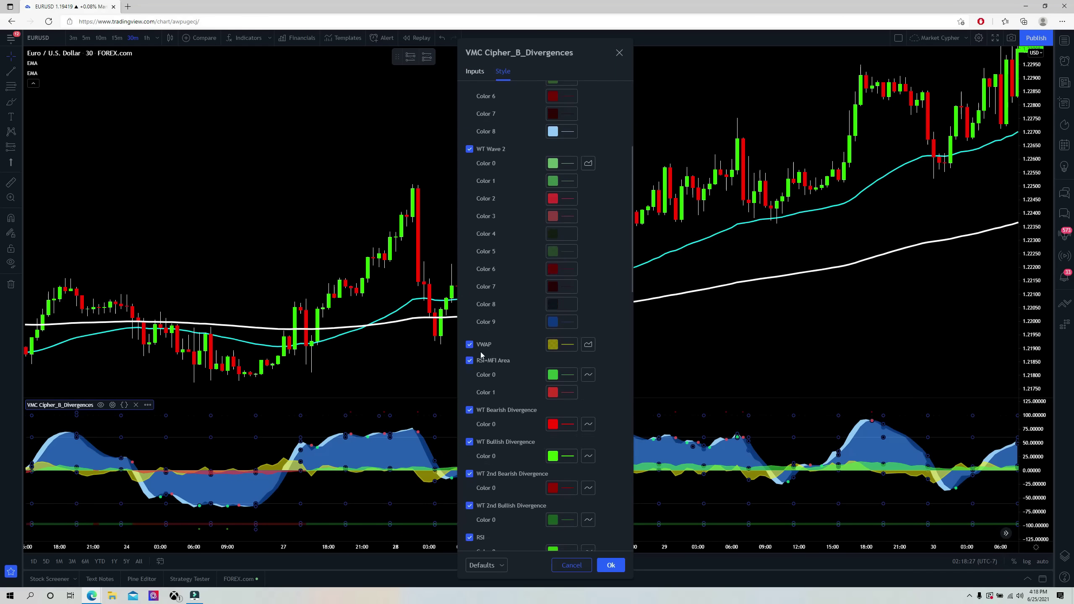
left_click(469, 344)
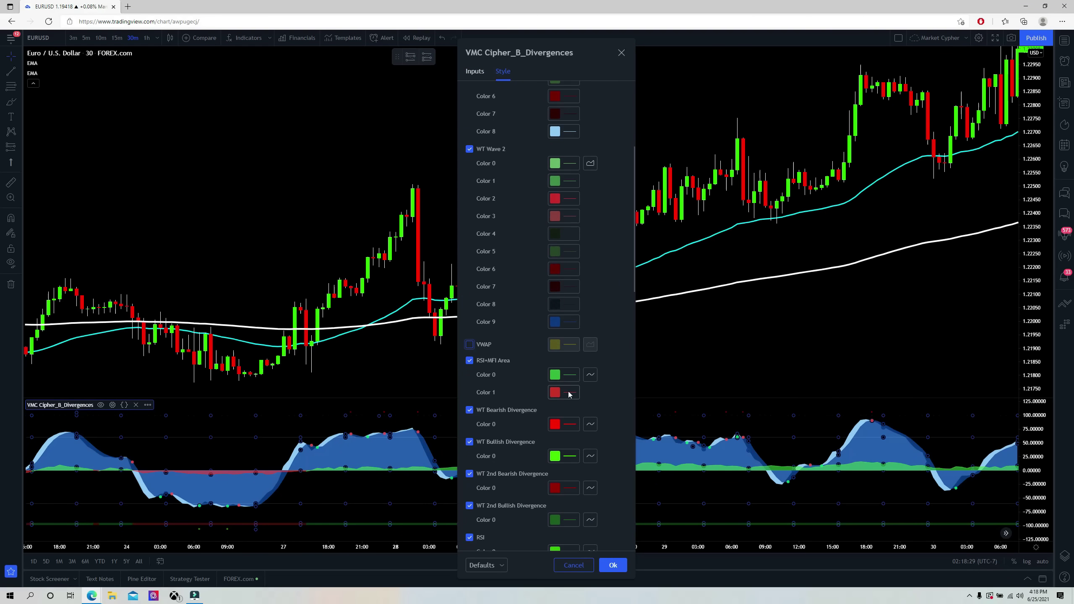
left_click(612, 565)
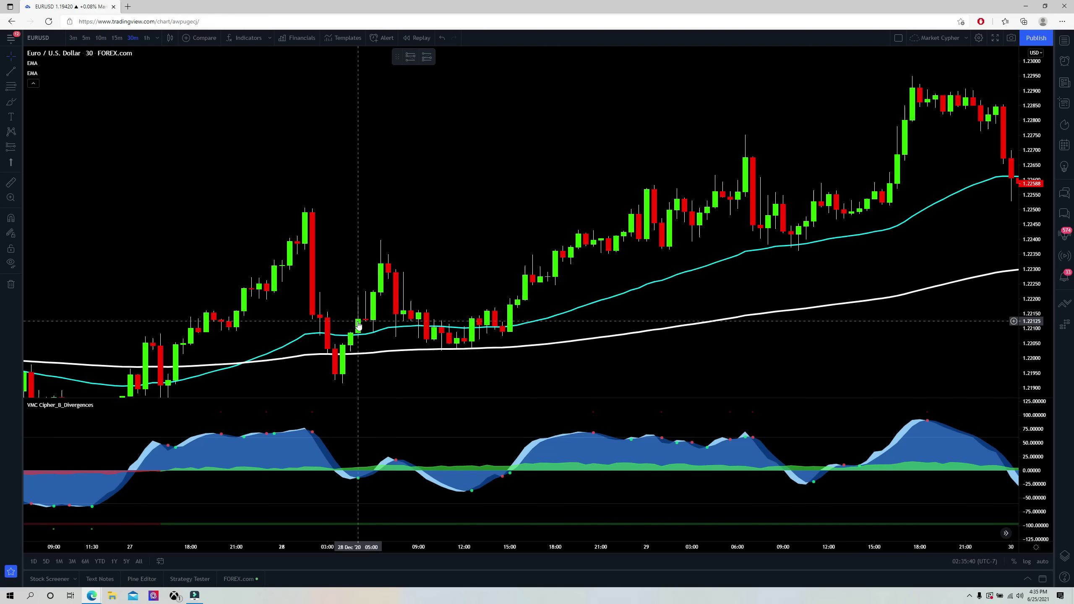
- Place a long position on the 28 Dec 05:00 candle with entry about 1.22137, stop about 1.21911 and target about 1.22591
left_click(427, 56)
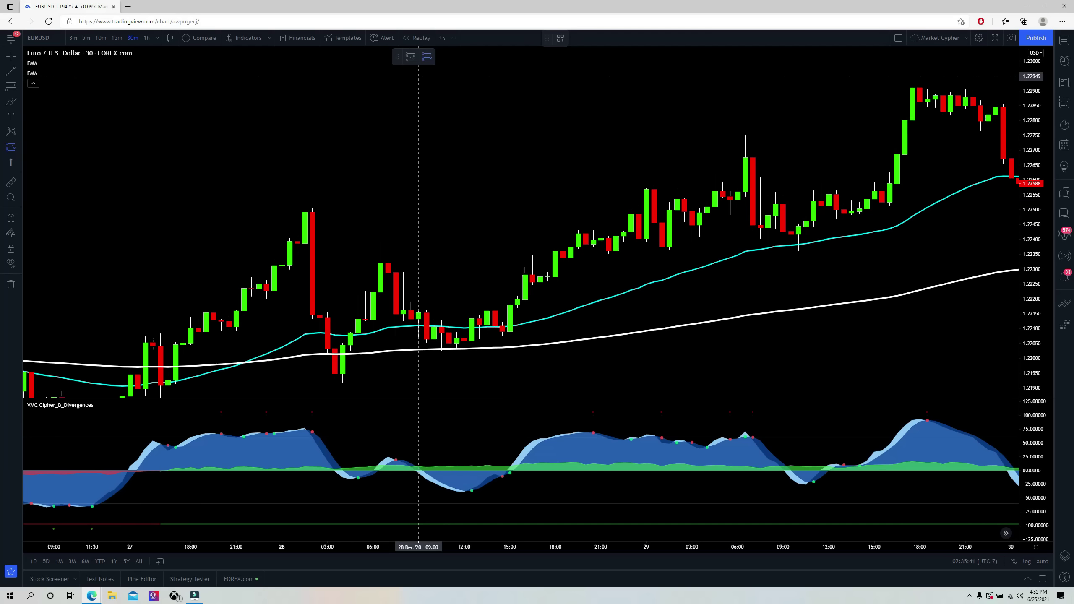
left_click(358, 317)
left_click_drag(359, 386, 359, 384)
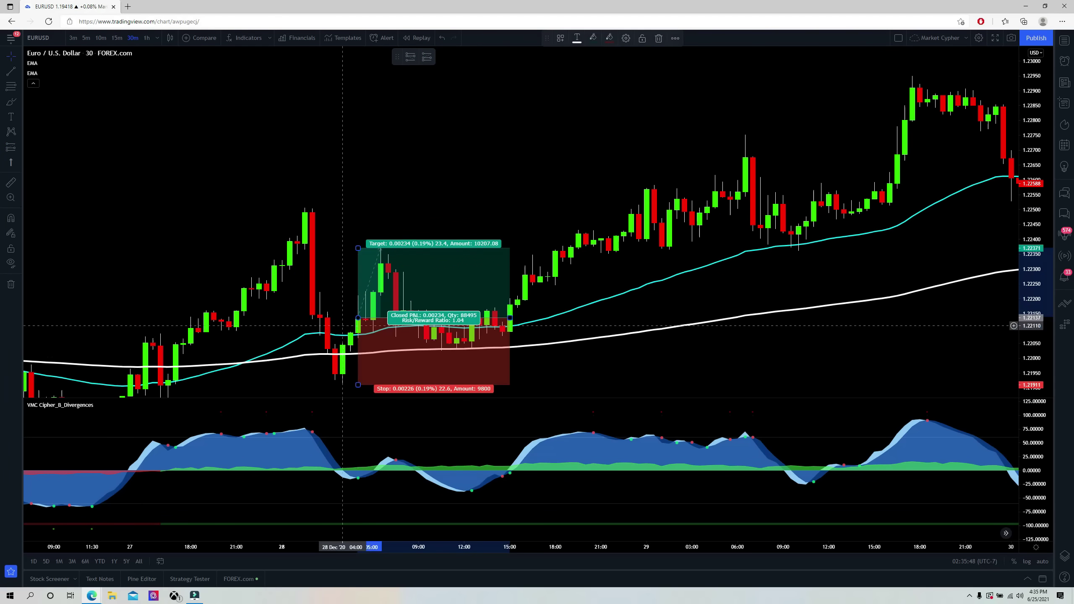
left_click_drag(359, 247, 358, 182)
left_click(562, 135)
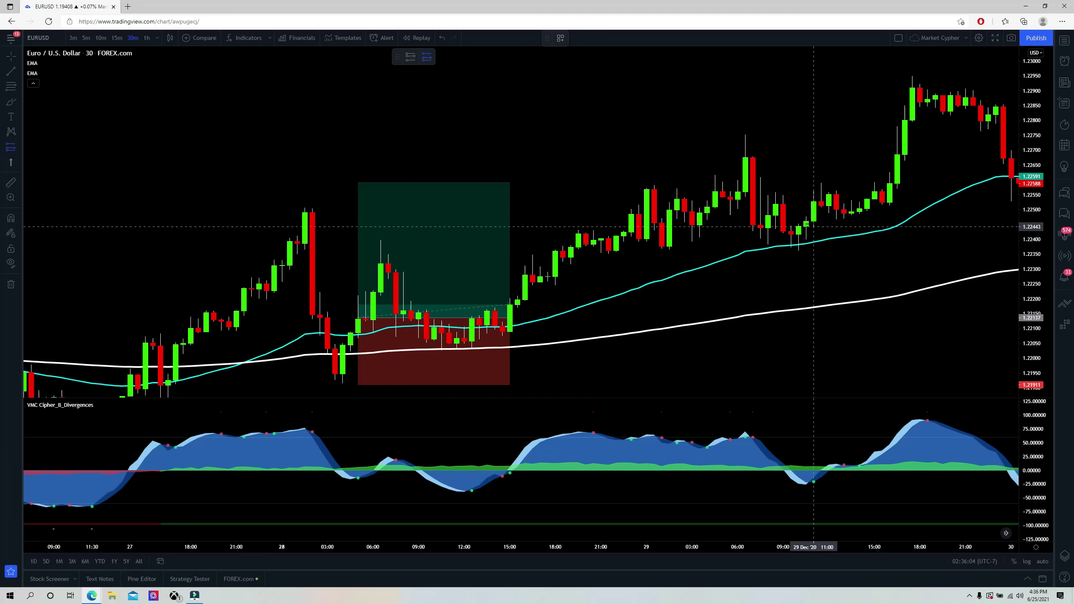
- Place a long position on the 29 Dec 11:00 candle with entry about 1.22530, tighten its stop to about 1.22360 and raise its target
left_click(813, 200)
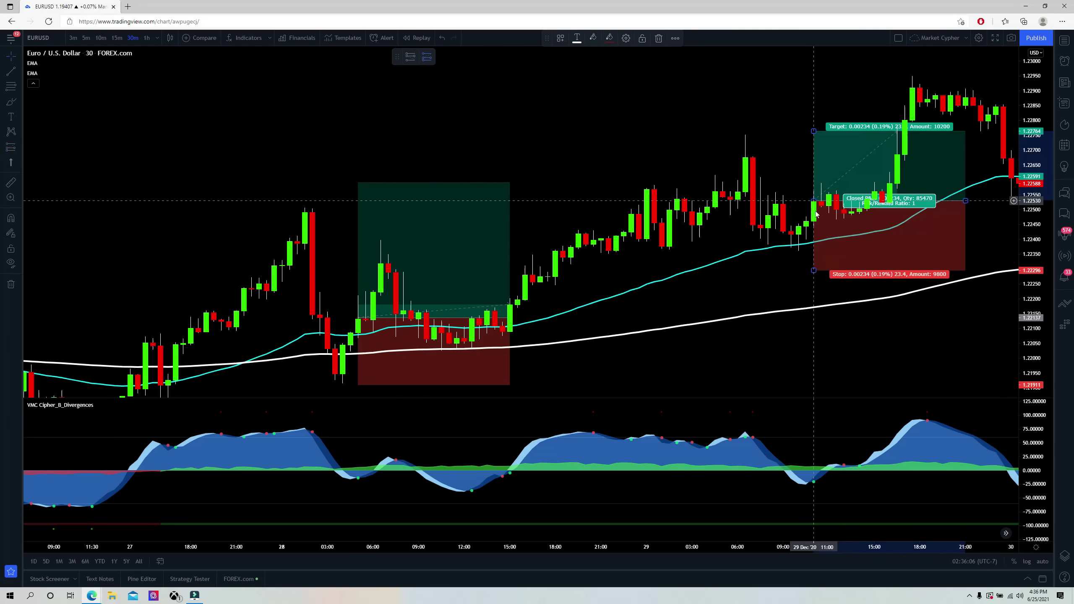
left_click_drag(813, 279, 813, 251)
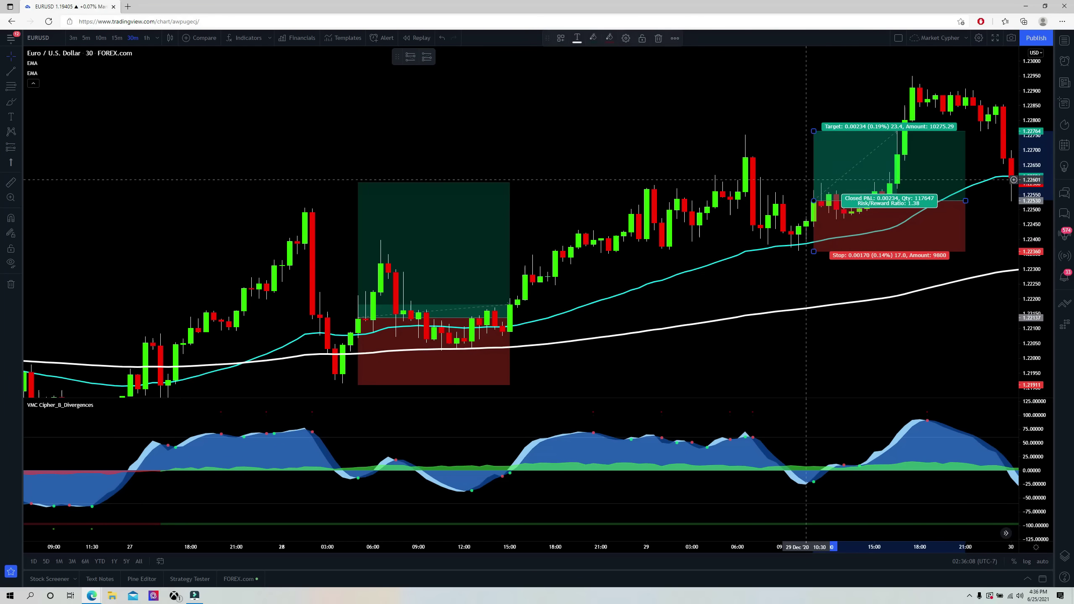
left_click_drag(813, 130, 813, 102)
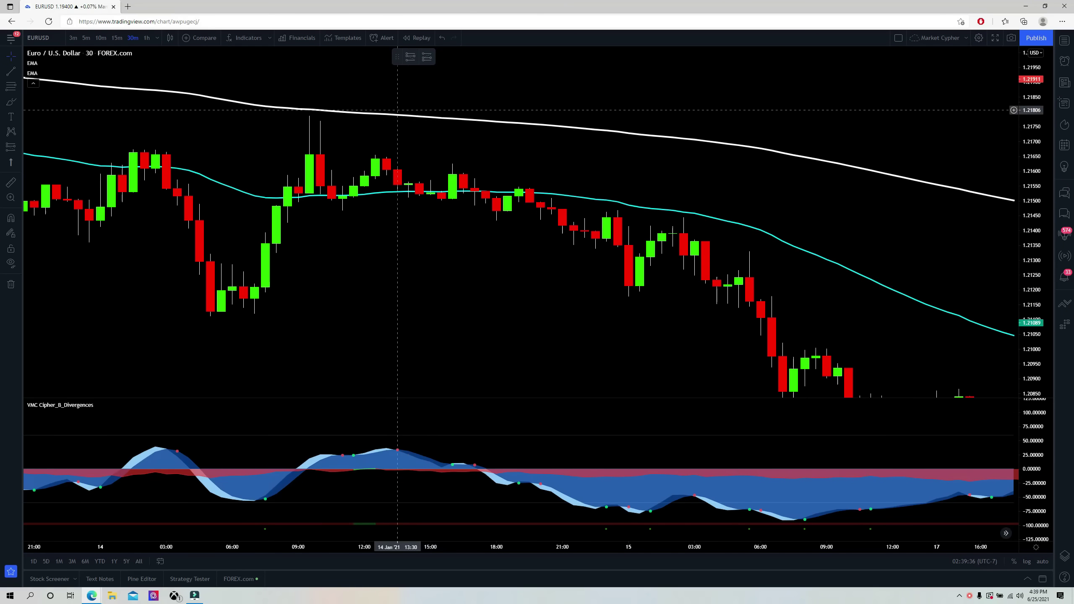
- Place a short position on the 14 Jan 03:30 candle with entry about 1.21515, stop 1.21675 and target 1.21132, and shorten its time span
left_click(410, 57)
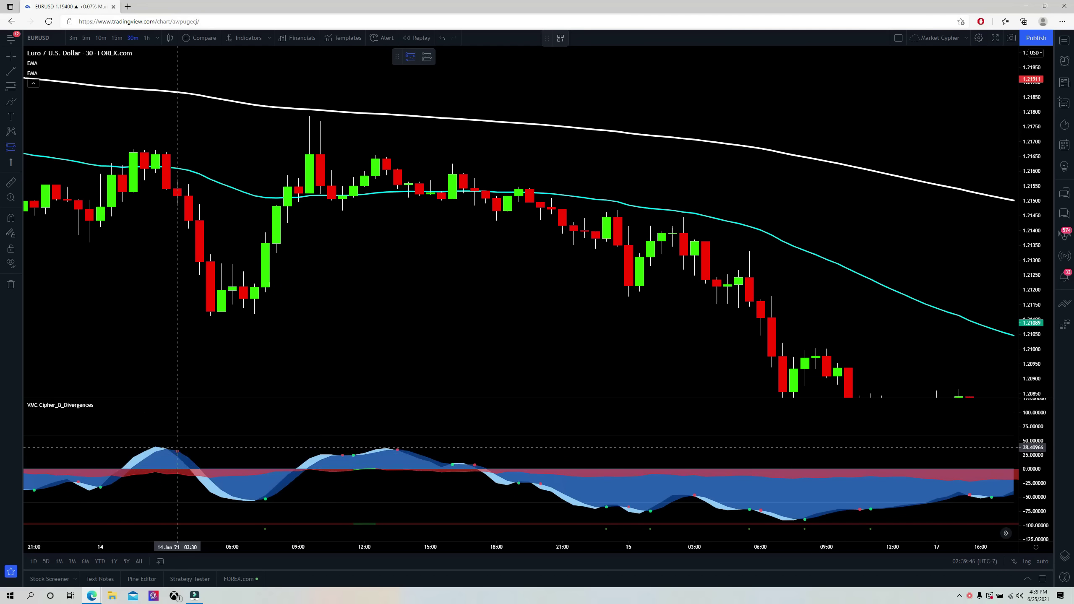
left_click(178, 197)
left_click_drag(177, 122, 177, 149)
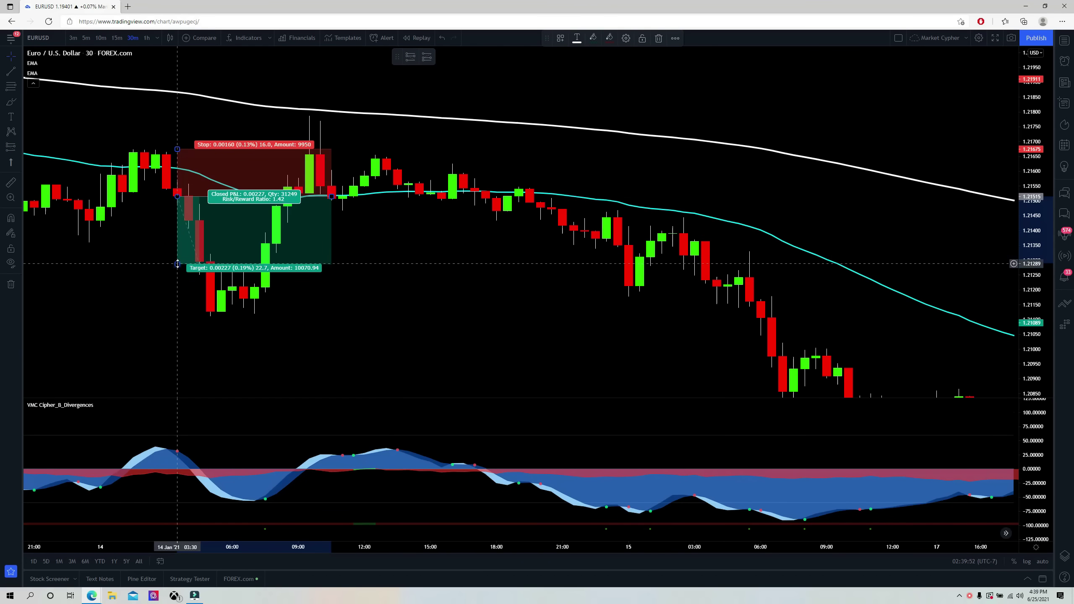
left_click_drag(177, 263, 177, 310)
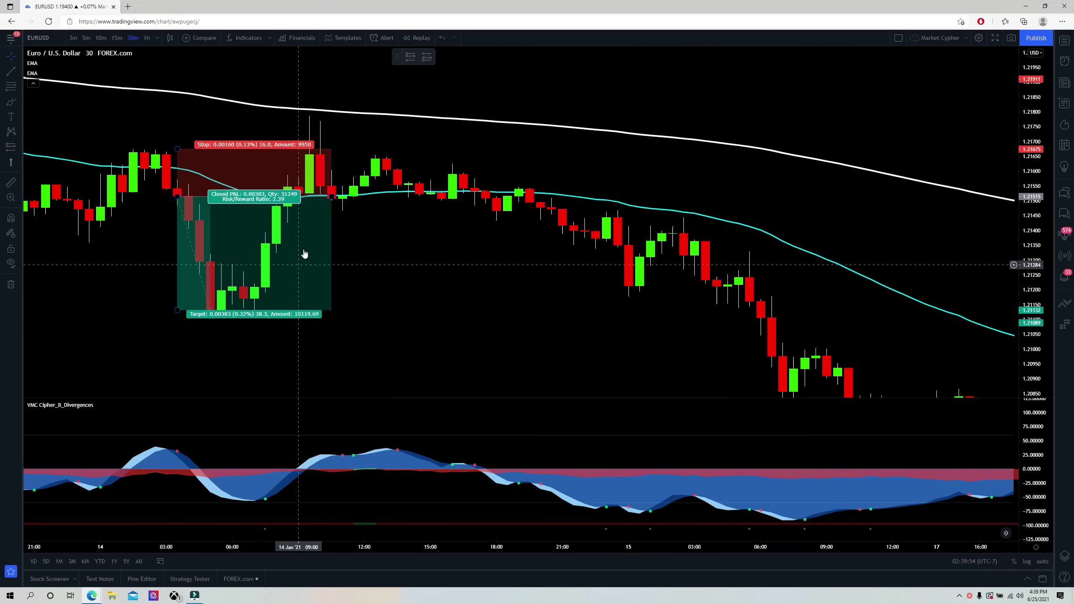
left_click_drag(332, 197, 254, 197)
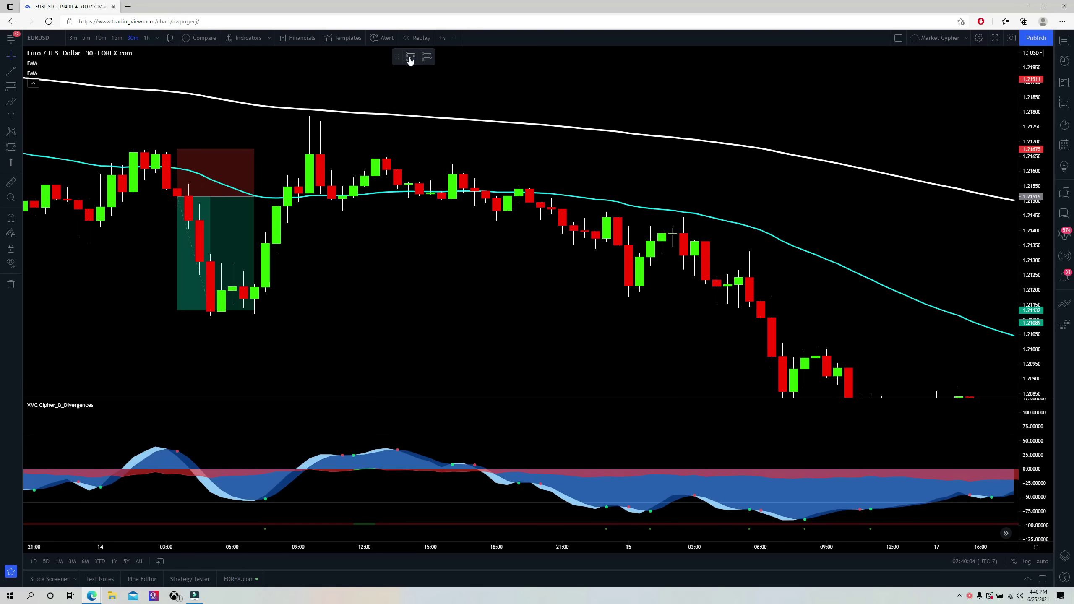
- Place a second short position on the 14 Jan 11:00 candle with entry about 1.21521 and raise its stop to about 1.21788
left_click(342, 195)
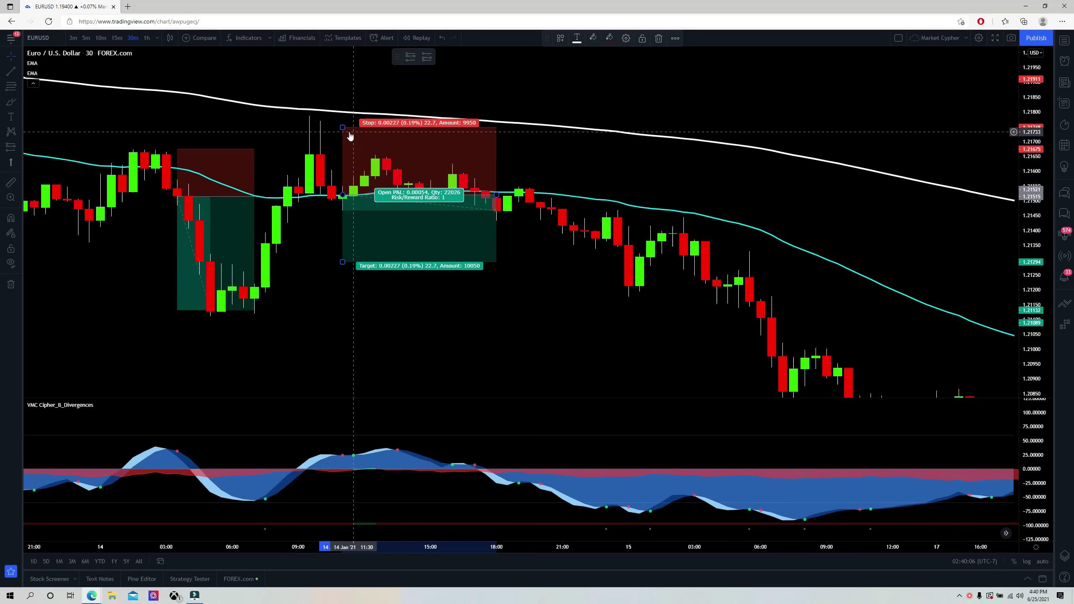
left_click_drag(342, 127, 343, 115)
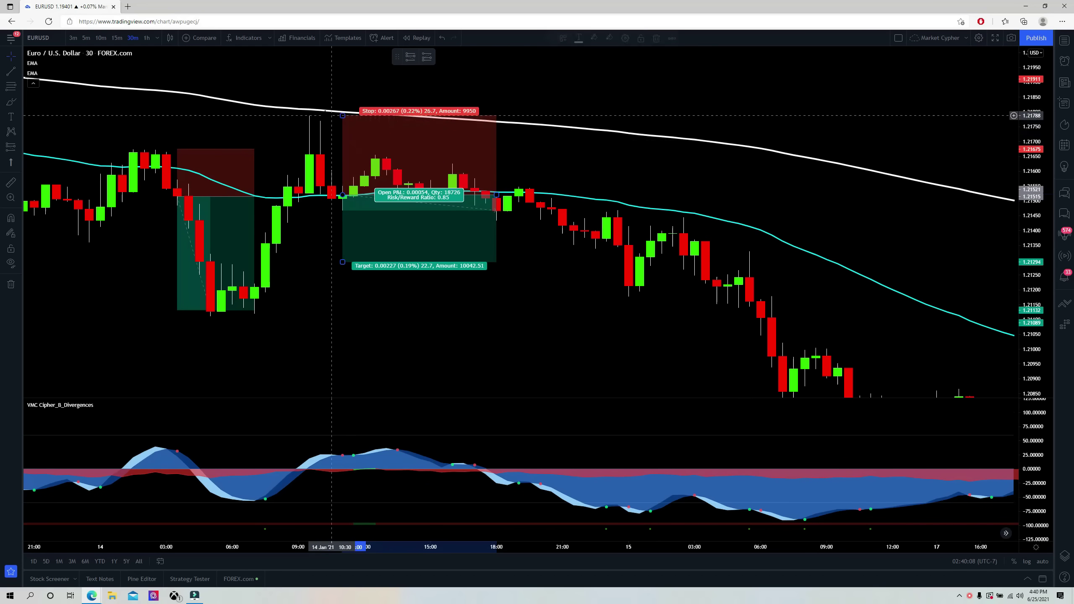
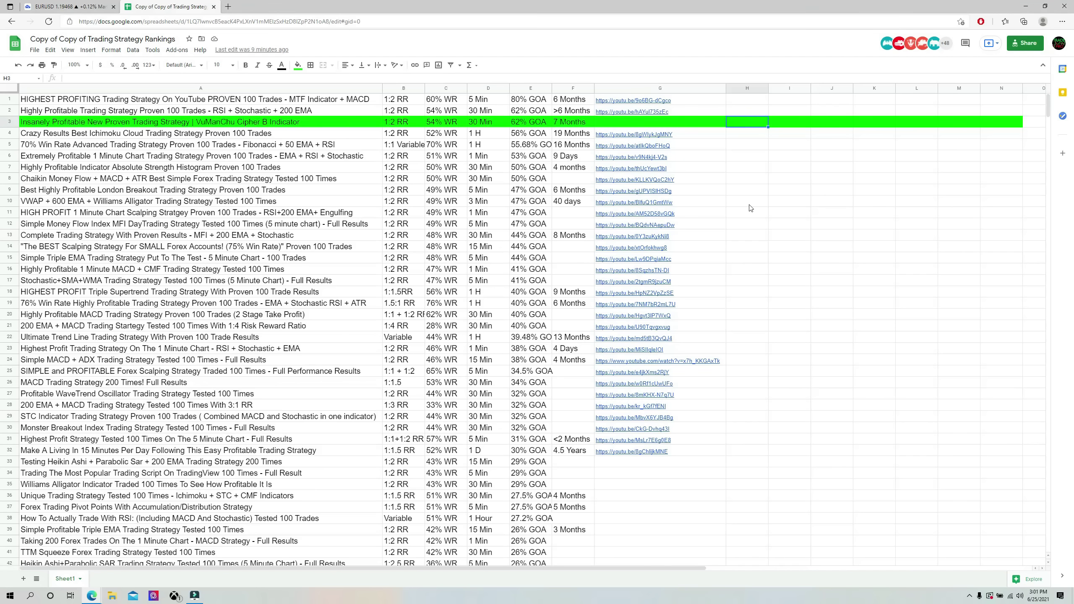
- Examine the Trading Strategy Rankings spreadsheet, comparing the highlighted VuManChu Cipher B strategy with the others by win rate and account gain
scroll(777, 452, "down", 5)
scroll(772, 459, "down", 6)
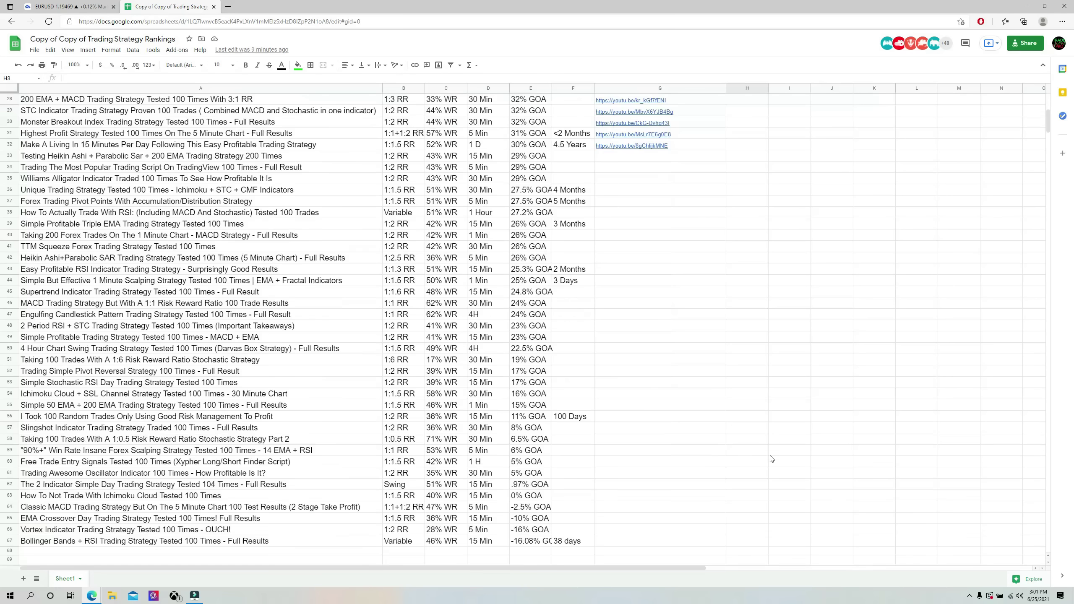
scroll(628, 449, "up", 6)
scroll(627, 448, "up", 5)
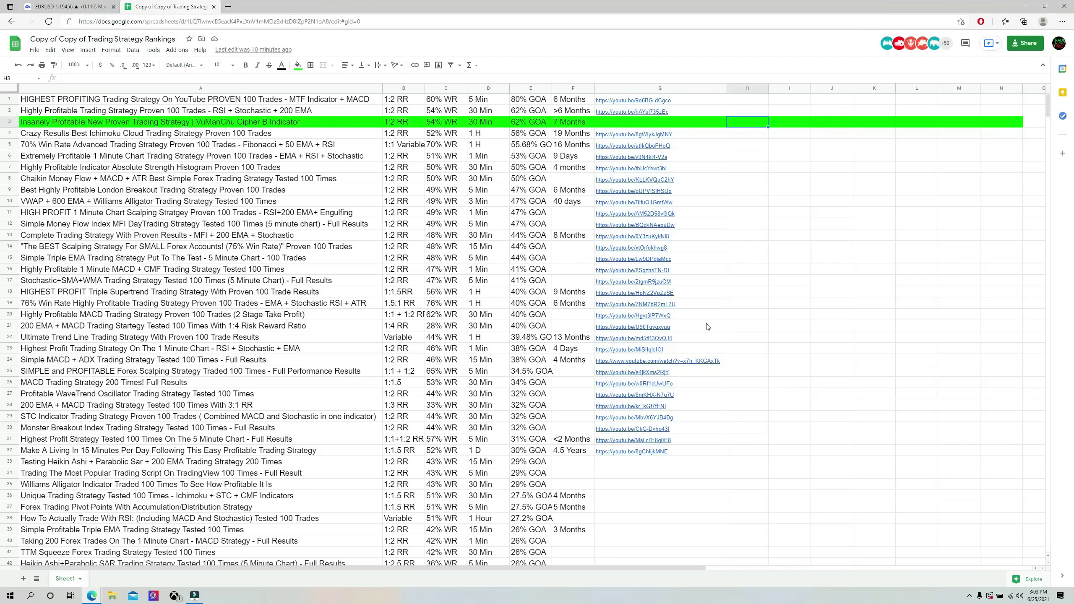
mouse_move(708, 329)
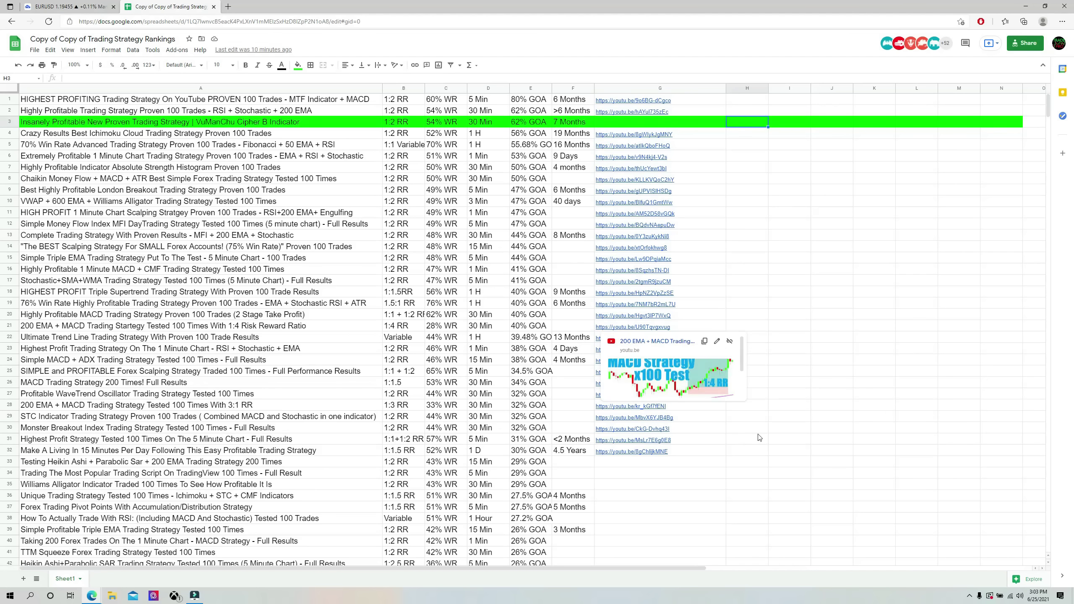
scroll(745, 458, "down", 1)
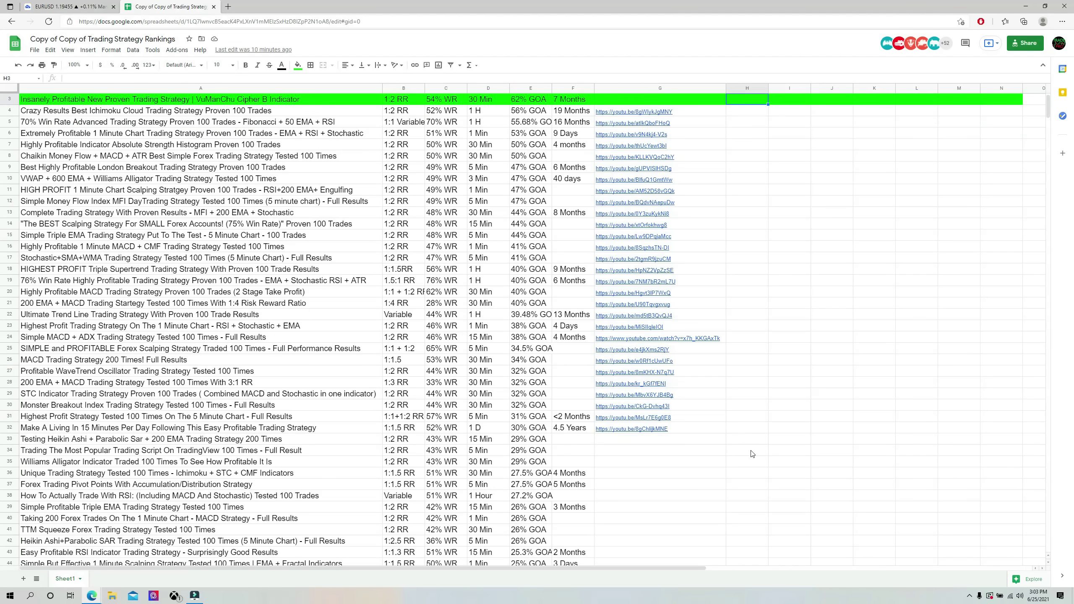
scroll(751, 453, "up", 1)
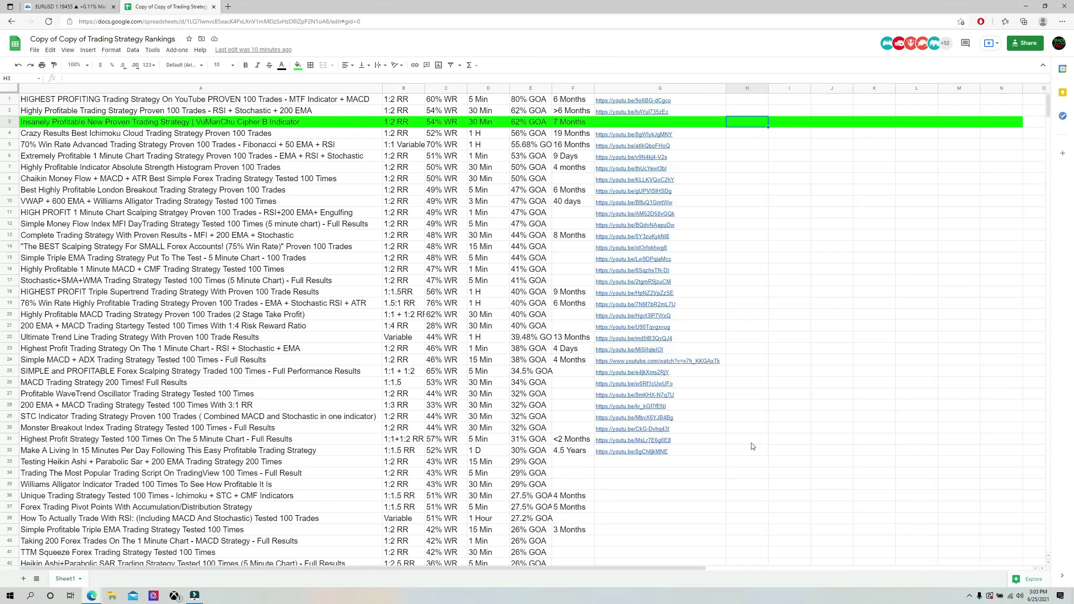